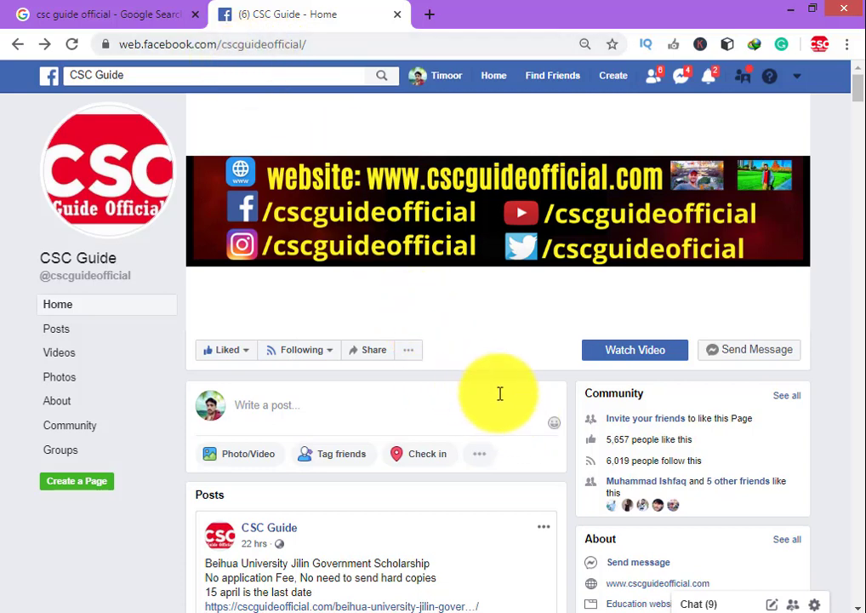
Look through the posts, community details and linked groups on the CSC Guide Facebook page
{"action": "scroll", "coordinate": [502, 400], "scroll_direction": "down", "scroll_amount": 1}
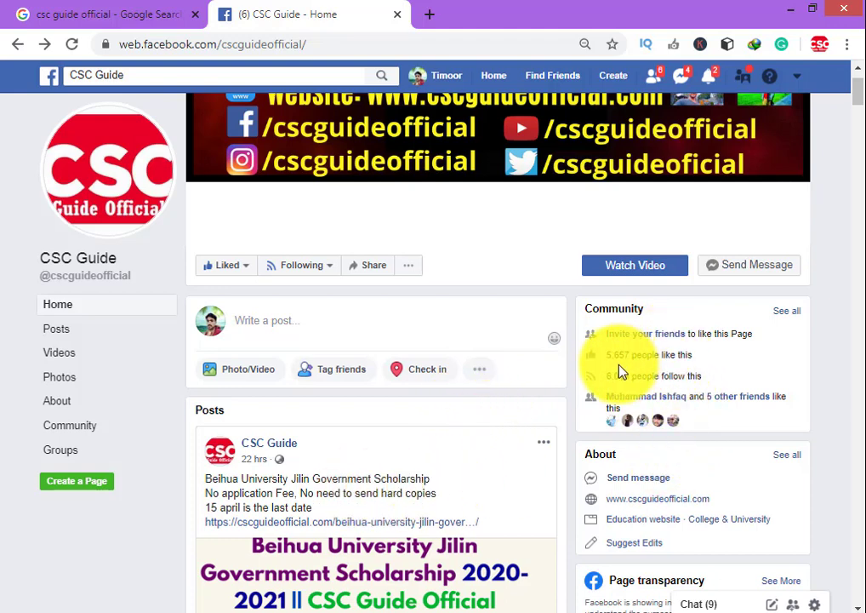
{"action": "scroll", "coordinate": [445, 464], "scroll_direction": "down", "scroll_amount": 11}
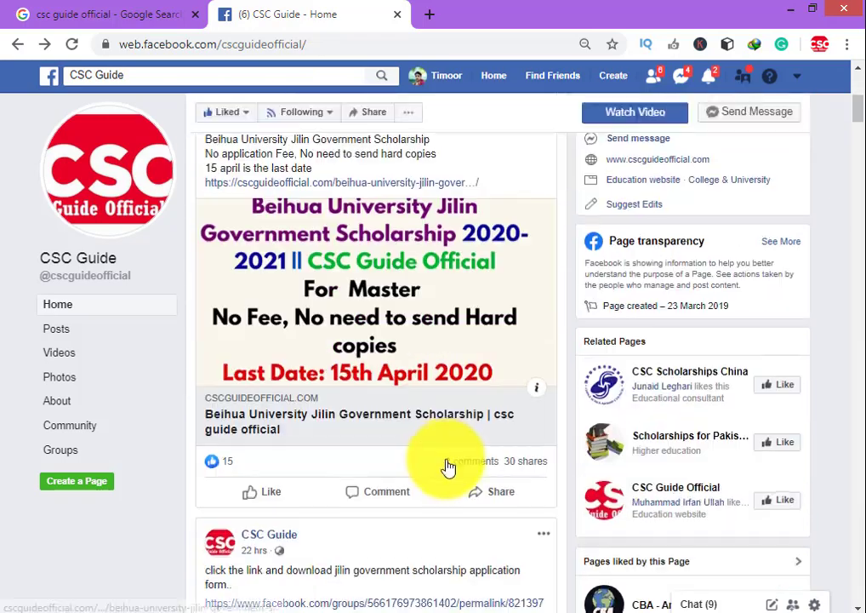
{"action": "scroll", "coordinate": [448, 468], "scroll_direction": "down", "scroll_amount": 12}
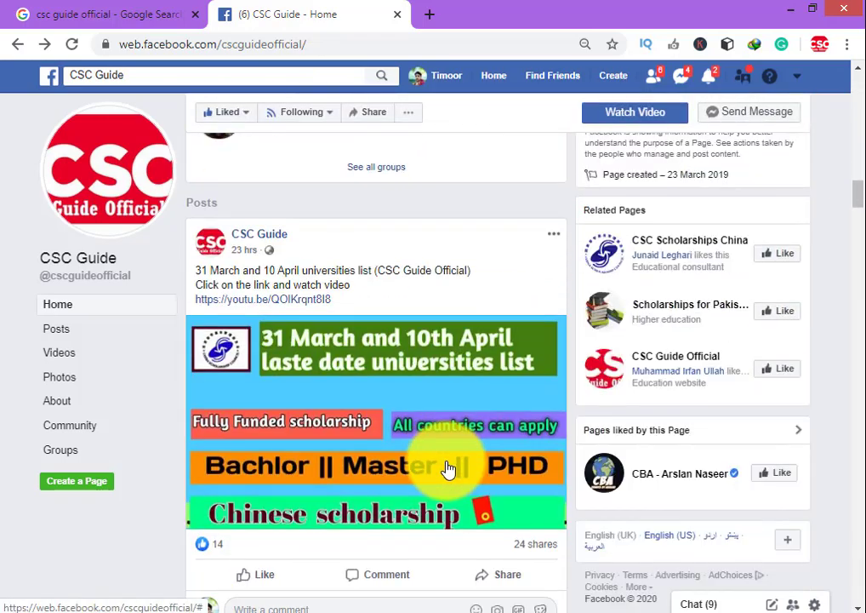
{"action": "scroll", "coordinate": [448, 469], "scroll_direction": "up", "scroll_amount": 5}
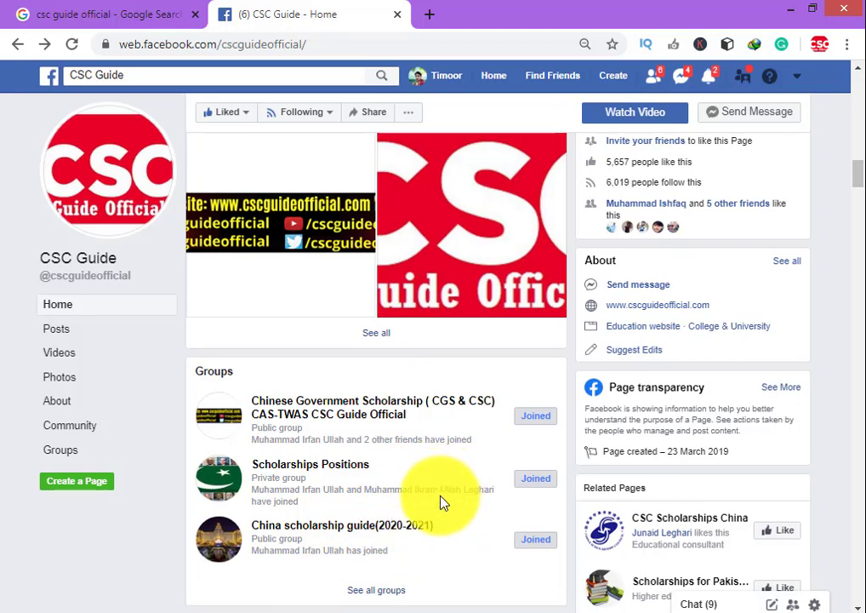
{"action": "scroll", "coordinate": [441, 447], "scroll_direction": "up", "scroll_amount": 1}
{"action": "scroll", "coordinate": [441, 456], "scroll_direction": "up", "scroll_amount": 5}
From the Google results for csc guide official, open the cscguideofficial.com home page in a new tab and switch to it
{"action": "left_click", "coordinate": [127, 15]}
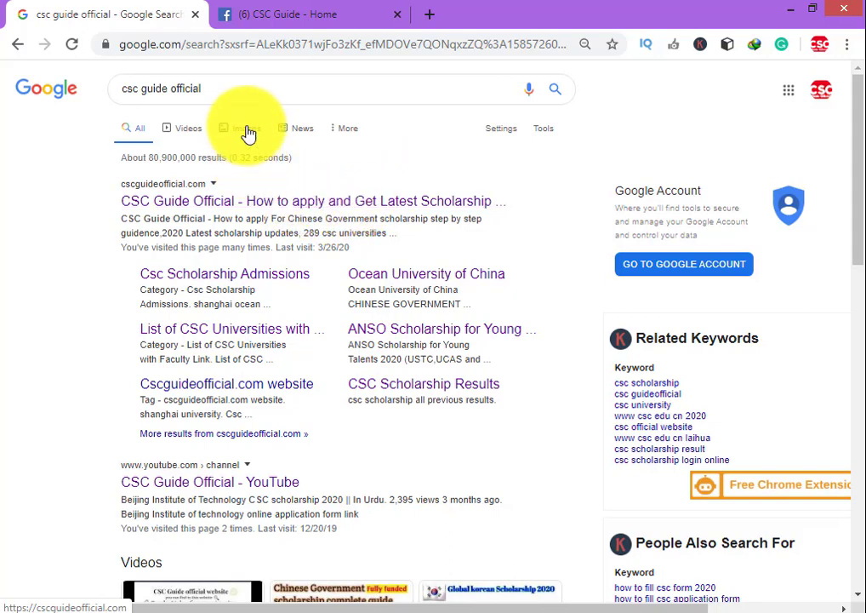
{"action": "right_click", "coordinate": [327, 223]}
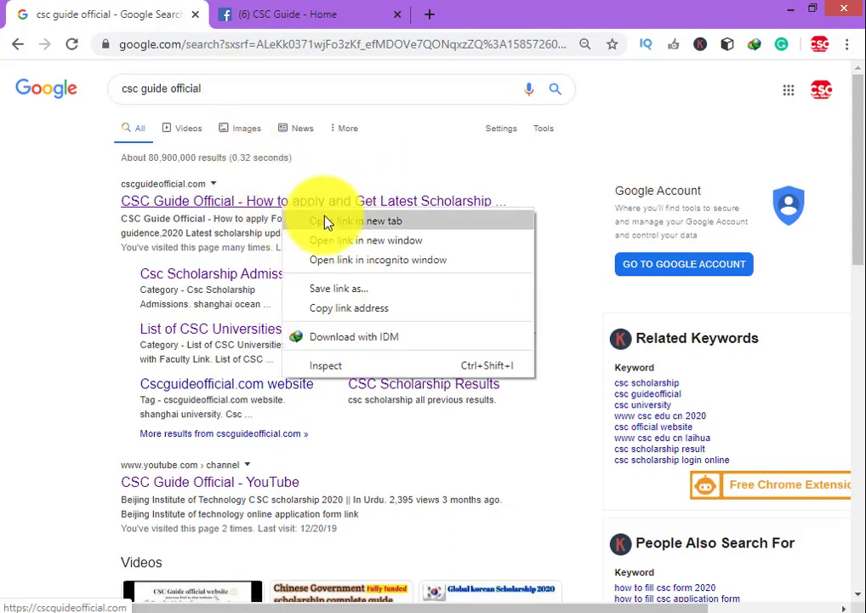
{"action": "left_click", "coordinate": [344, 221]}
{"action": "left_click", "coordinate": [273, 15]}
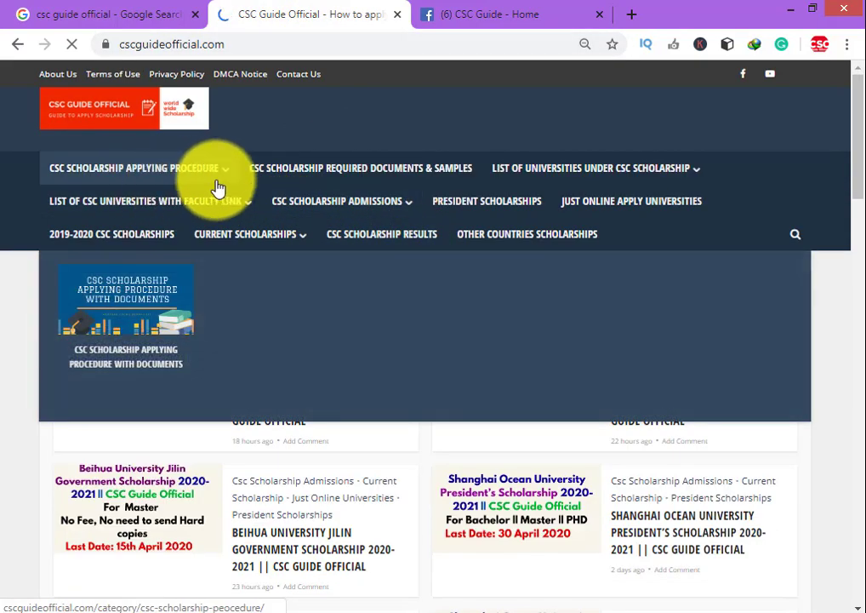
Open the Beihua University Jilin Government Scholarship 2020-2021 article from the President Scholarships category
{"action": "mouse_move", "coordinate": [190, 206]}
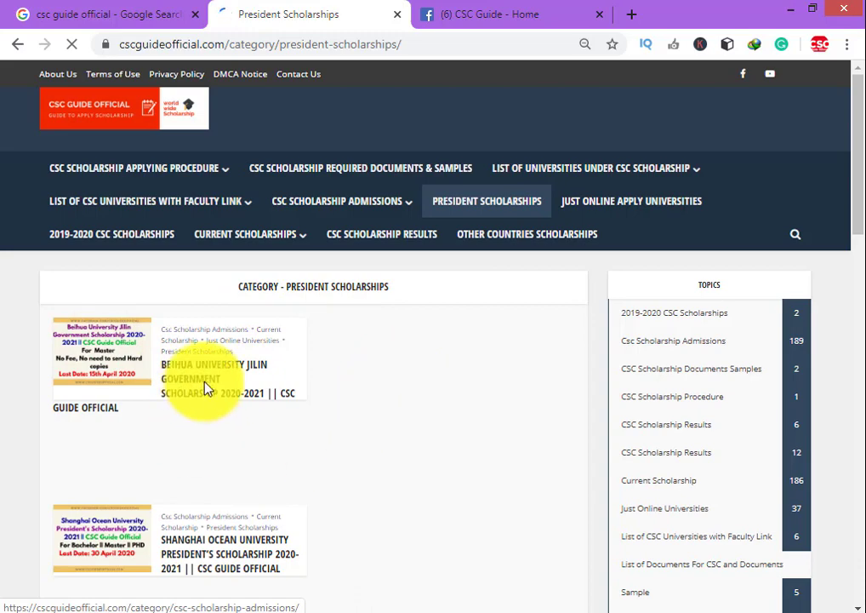
{"action": "scroll", "coordinate": [288, 427], "scroll_direction": "down", "scroll_amount": 5}
{"action": "scroll", "coordinate": [119, 323], "scroll_direction": "up", "scroll_amount": 4}
{"action": "left_click", "coordinate": [129, 277]}
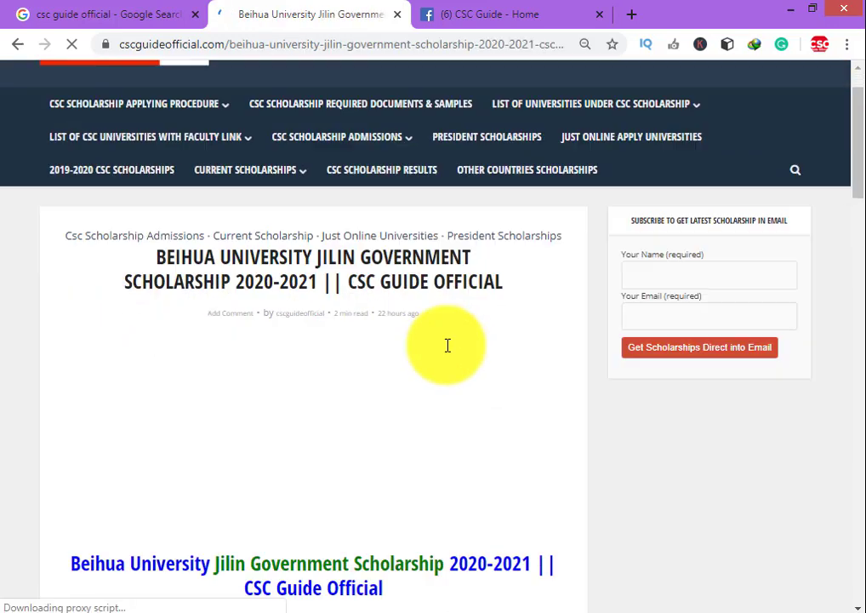
Read the scholarship details and eligibility criteria in the article, highlighting the age limit for Masters students
{"action": "scroll", "coordinate": [442, 349], "scroll_direction": "down", "scroll_amount": 3}
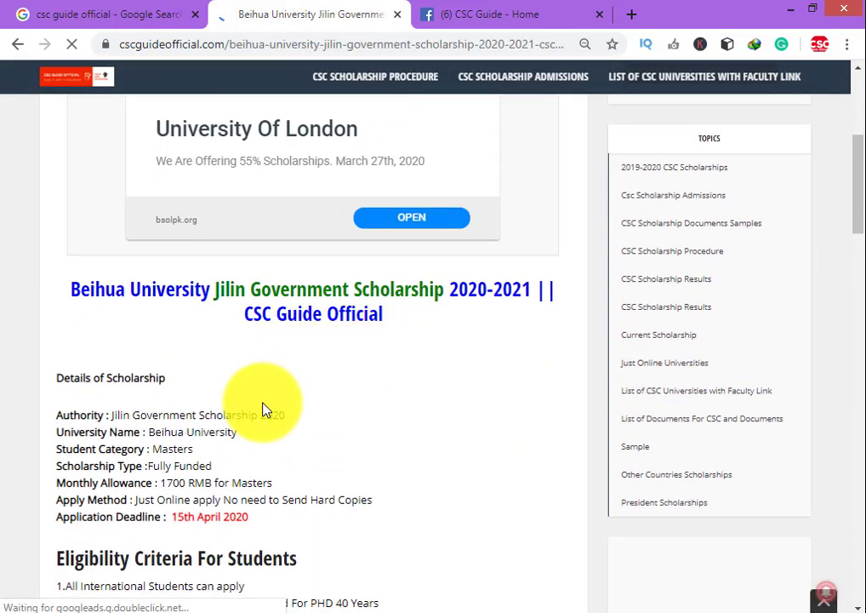
{"action": "scroll", "coordinate": [276, 422], "scroll_direction": "down", "scroll_amount": 1}
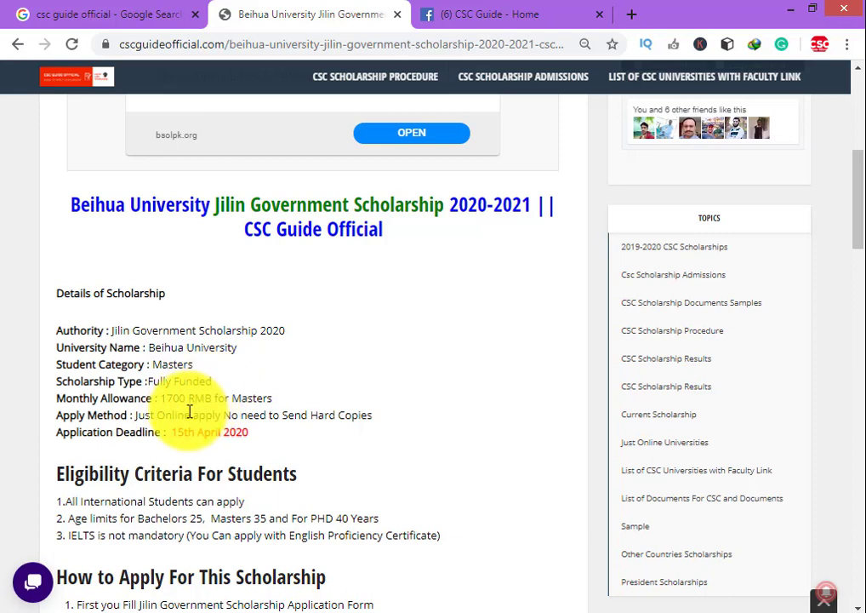
{"action": "scroll", "coordinate": [283, 412], "scroll_direction": "down", "scroll_amount": 1}
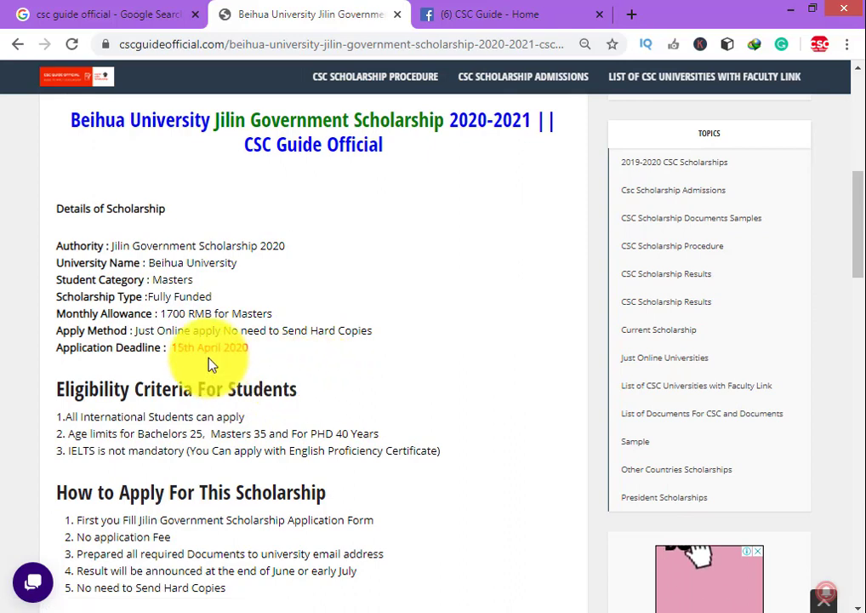
{"action": "scroll", "coordinate": [209, 363], "scroll_direction": "down", "scroll_amount": 1}
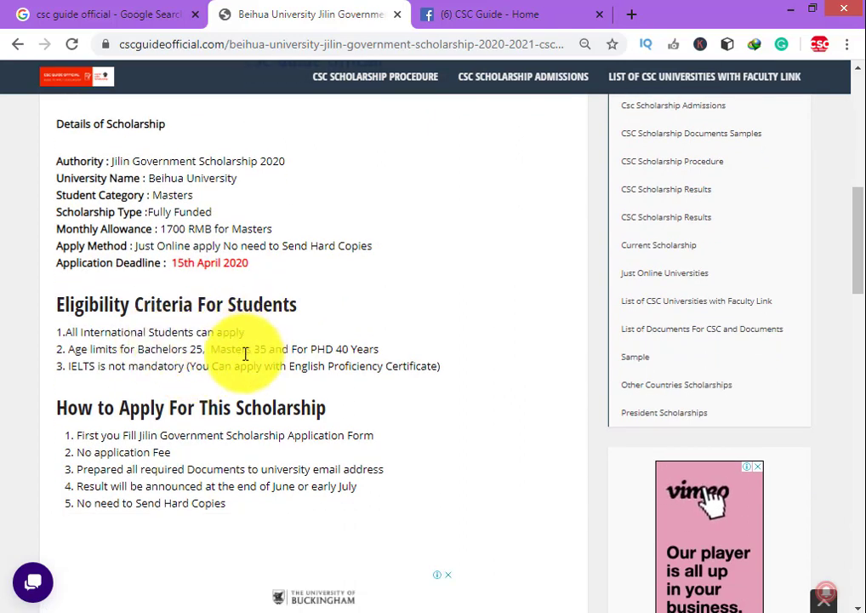
{"action": "left_click_drag", "start_coordinate": [216, 351], "coordinate": [265, 345]}
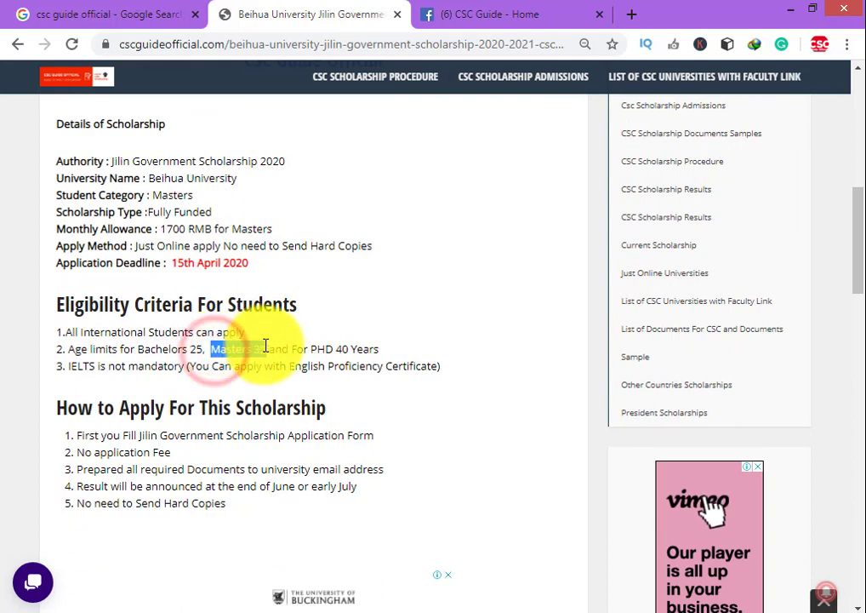
Review the How to Apply For This Scholarship section, highlighting the lines on preparing documents and filling the application form
{"action": "scroll", "coordinate": [266, 347], "scroll_direction": "down", "scroll_amount": 3}
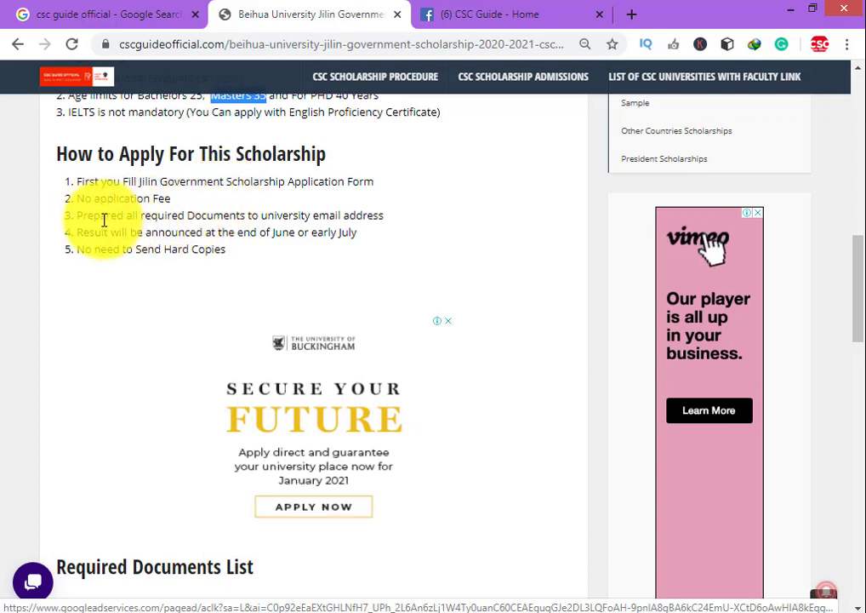
{"action": "left_click_drag", "start_coordinate": [99, 216], "coordinate": [224, 219]}
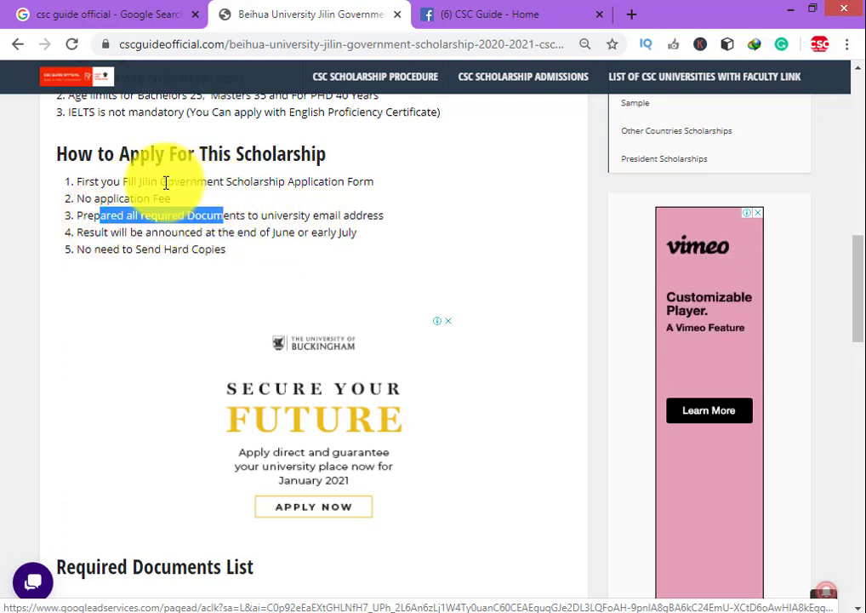
{"action": "left_click_drag", "start_coordinate": [149, 183], "coordinate": [231, 182]}
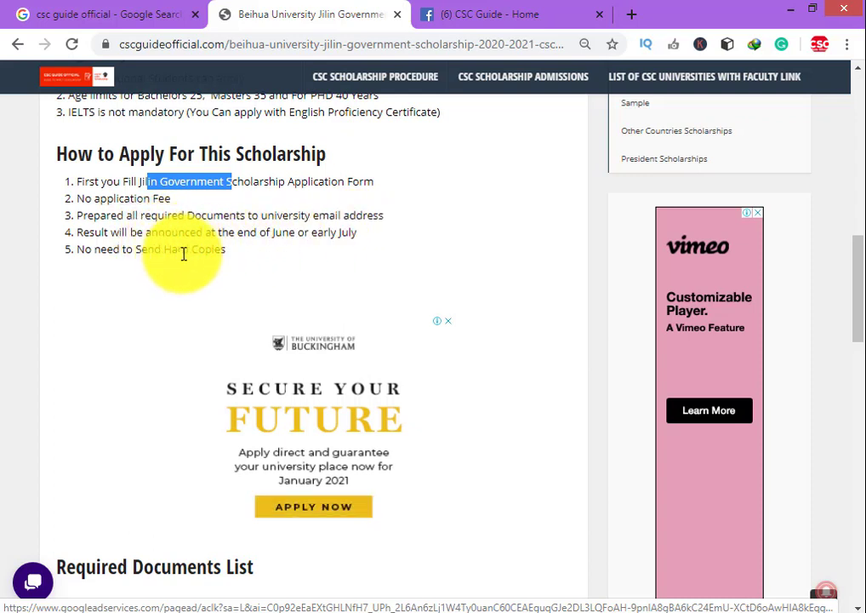
Go through the Required Documents List, highlighting entries from the application form down to the HSK 4 certificate
{"action": "scroll", "coordinate": [260, 294], "scroll_direction": "down", "scroll_amount": 4}
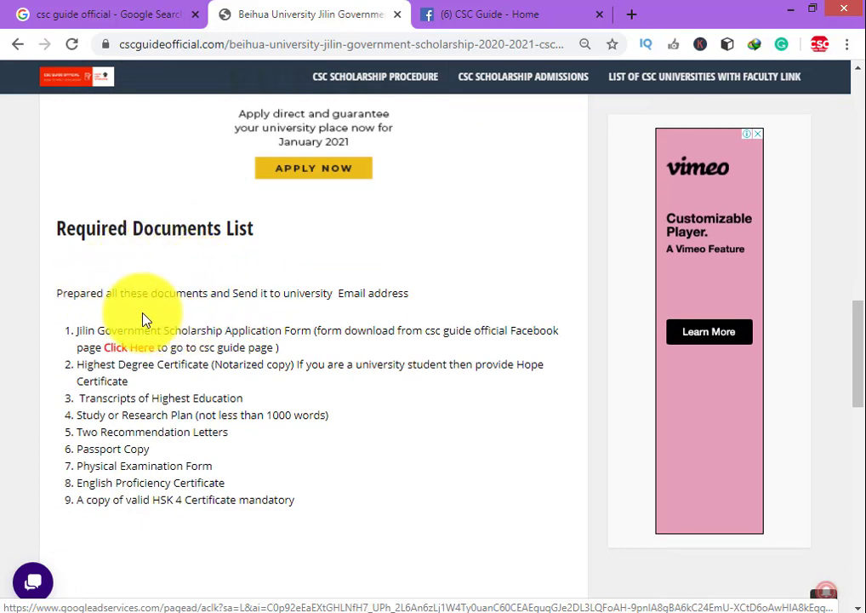
{"action": "left_click_drag", "start_coordinate": [136, 331], "coordinate": [197, 331]}
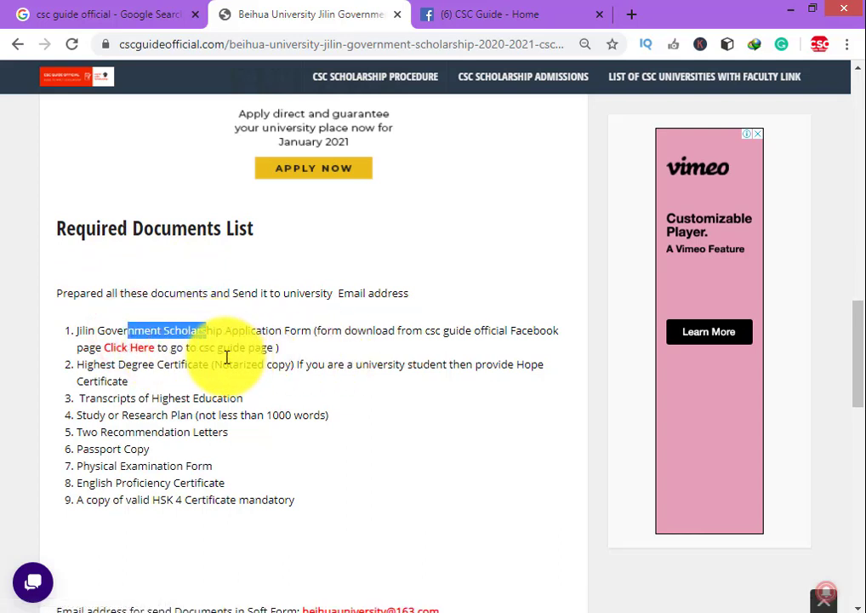
{"action": "left_click_drag", "start_coordinate": [81, 364], "coordinate": [155, 397]}
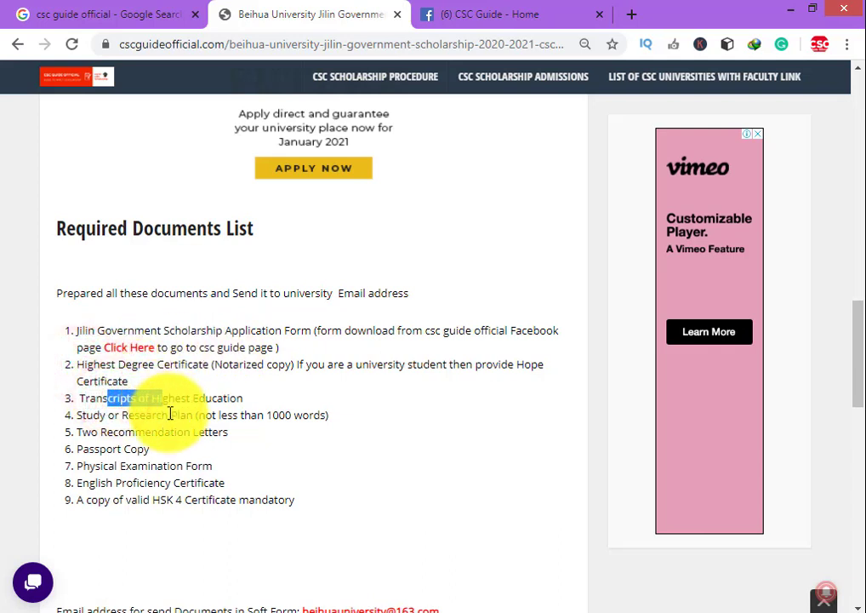
{"action": "left_click_drag", "start_coordinate": [116, 431], "coordinate": [173, 436]}
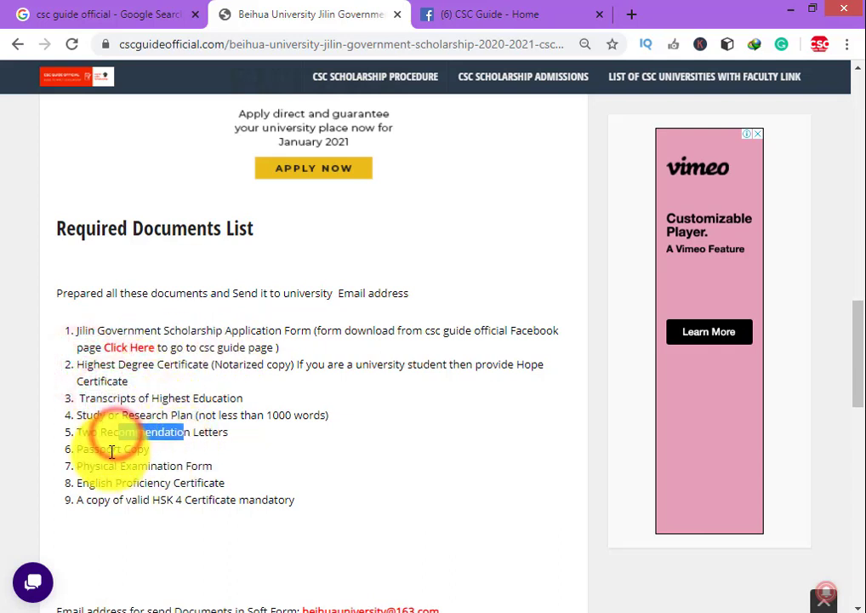
{"action": "left_click_drag", "start_coordinate": [114, 448], "coordinate": [201, 485]}
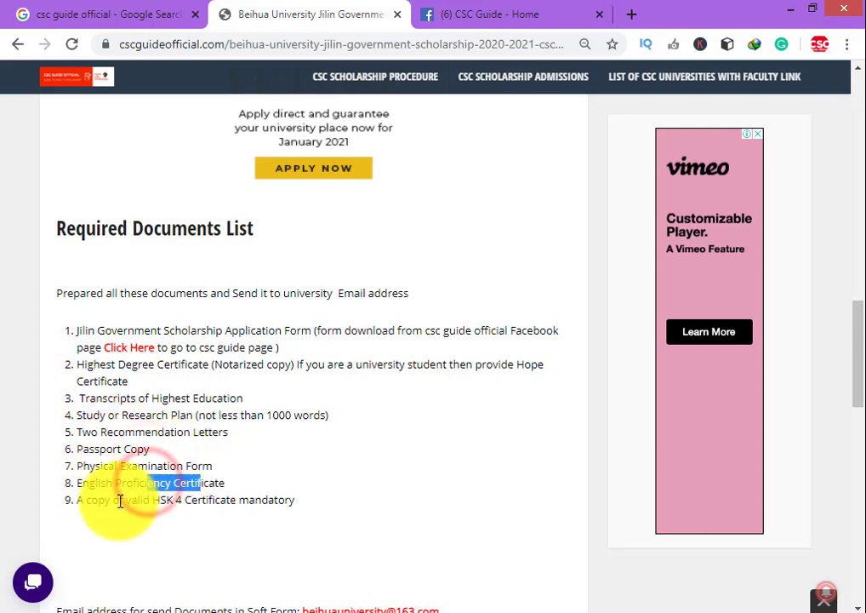
{"action": "left_click_drag", "start_coordinate": [120, 500], "coordinate": [207, 502]}
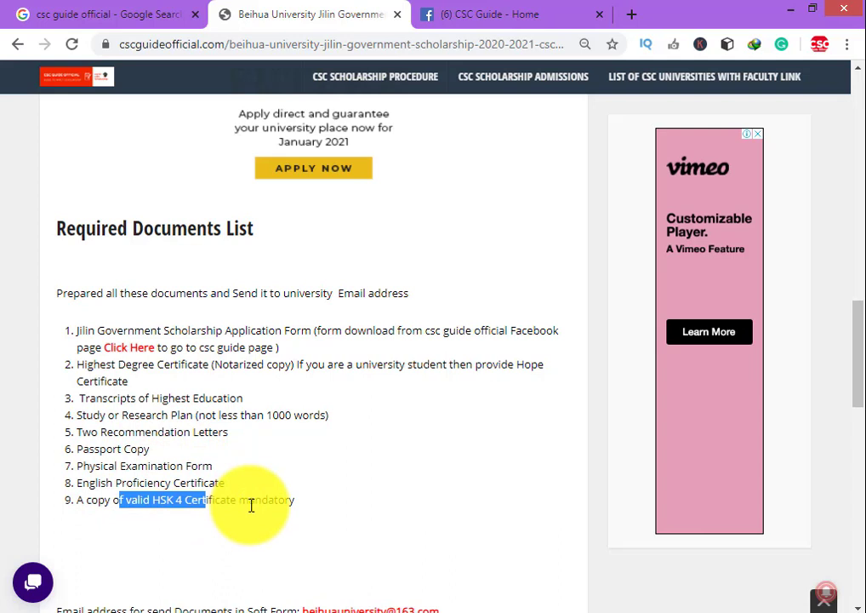
Examine the university e-mail address for submitting documents and recheck the required documents list by highlighting both
{"action": "scroll", "coordinate": [259, 502], "scroll_direction": "down", "scroll_amount": 1}
{"action": "left_click_drag", "start_coordinate": [439, 526], "coordinate": [309, 528]}
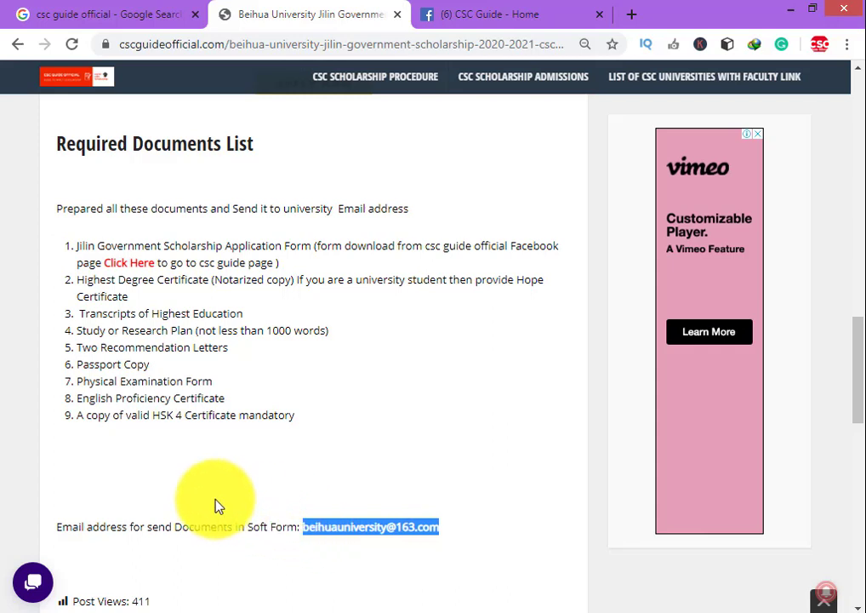
{"action": "left_click", "coordinate": [75, 246]}
{"action": "left_click_drag", "start_coordinate": [79, 248], "coordinate": [225, 399]}
{"action": "left_click", "coordinate": [243, 248]}
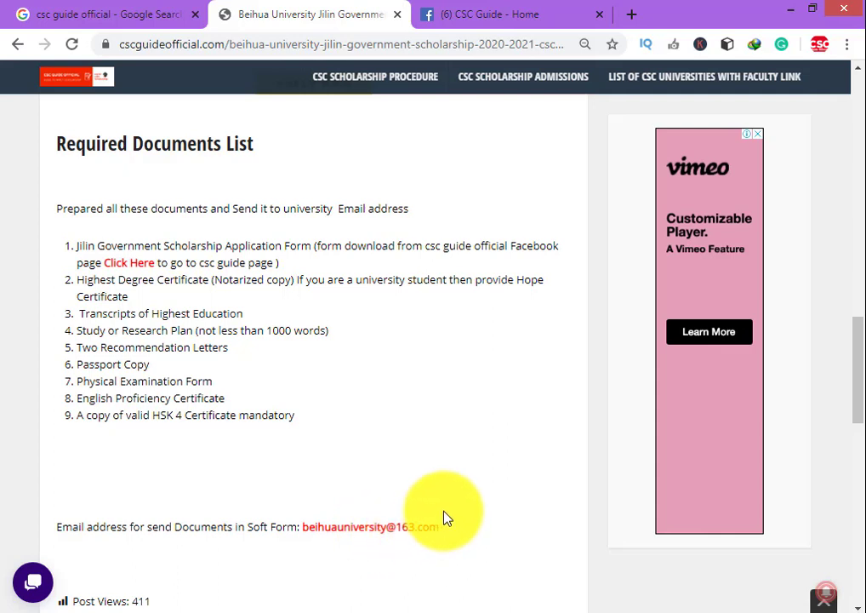
Download jilin government scholarship application form.doc from the post on the CSC Guide Facebook page
{"action": "left_click", "coordinate": [498, 10]}
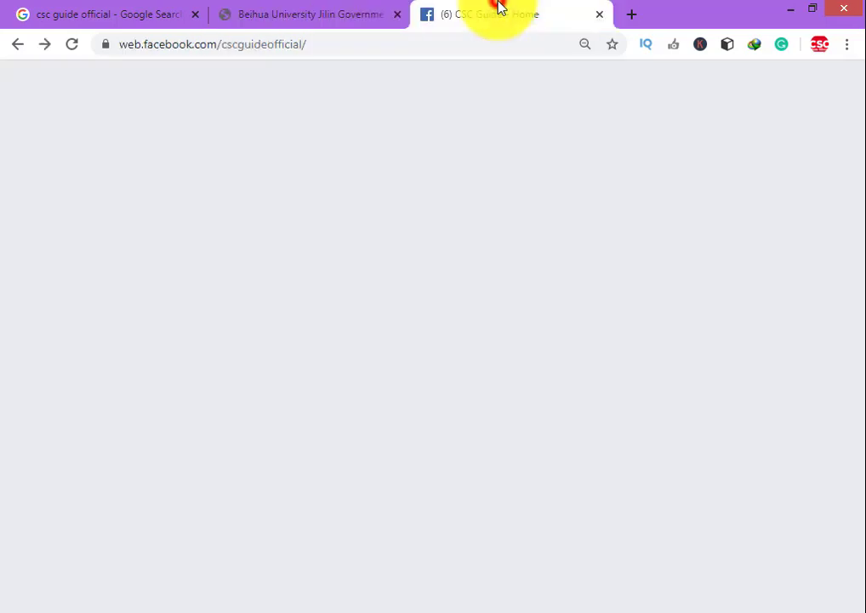
{"action": "scroll", "coordinate": [357, 222], "scroll_direction": "up", "scroll_amount": 15}
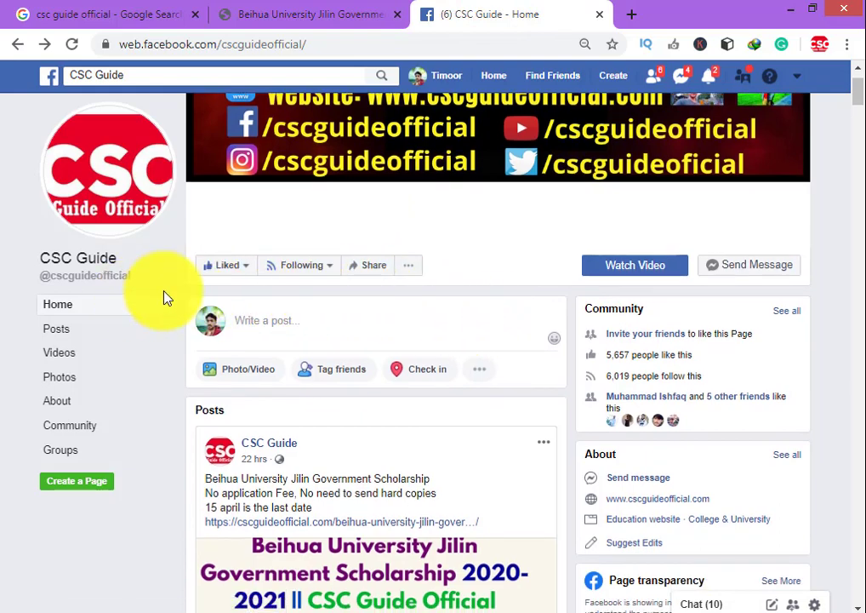
{"action": "scroll", "coordinate": [441, 287], "scroll_direction": "down", "scroll_amount": 8}
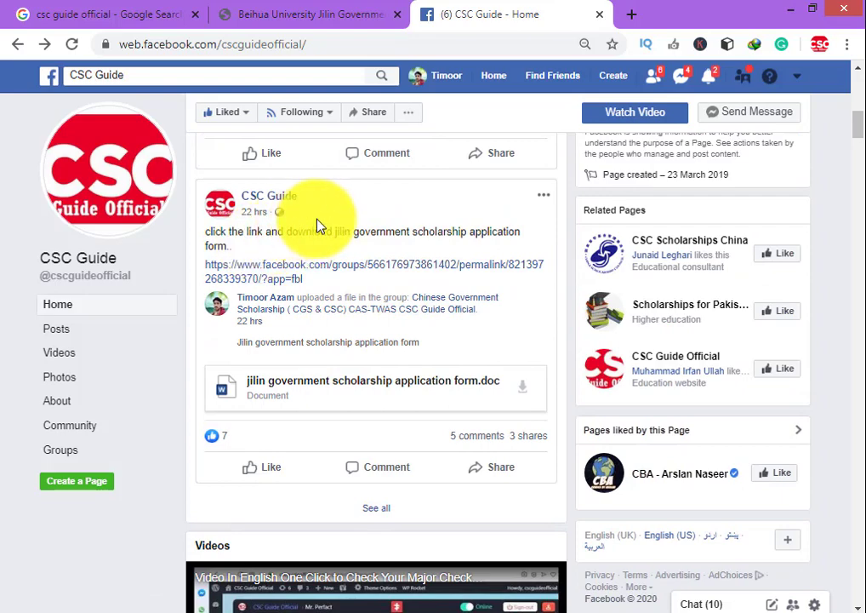
{"action": "scroll", "coordinate": [358, 264], "scroll_direction": "up", "scroll_amount": 6}
{"action": "scroll", "coordinate": [415, 315], "scroll_direction": "down", "scroll_amount": 5}
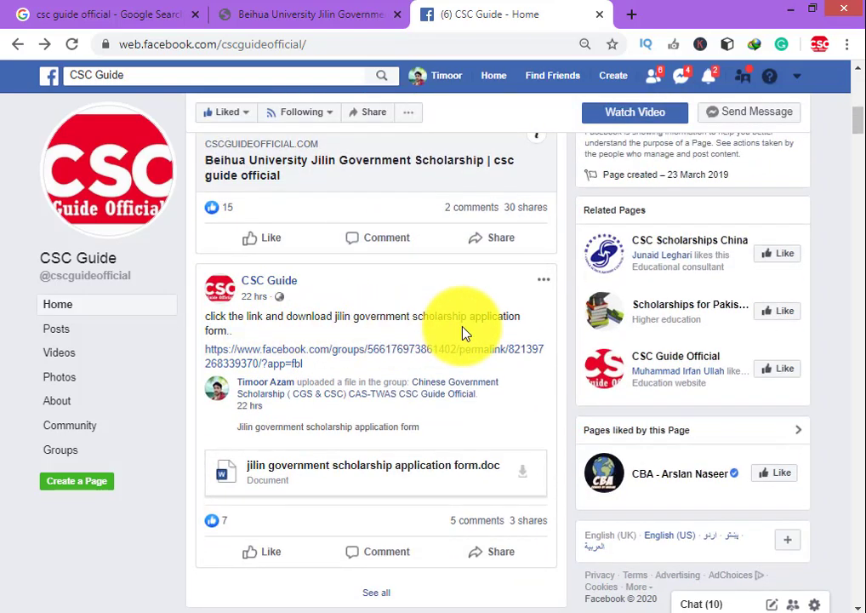
{"action": "left_click", "coordinate": [387, 467]}
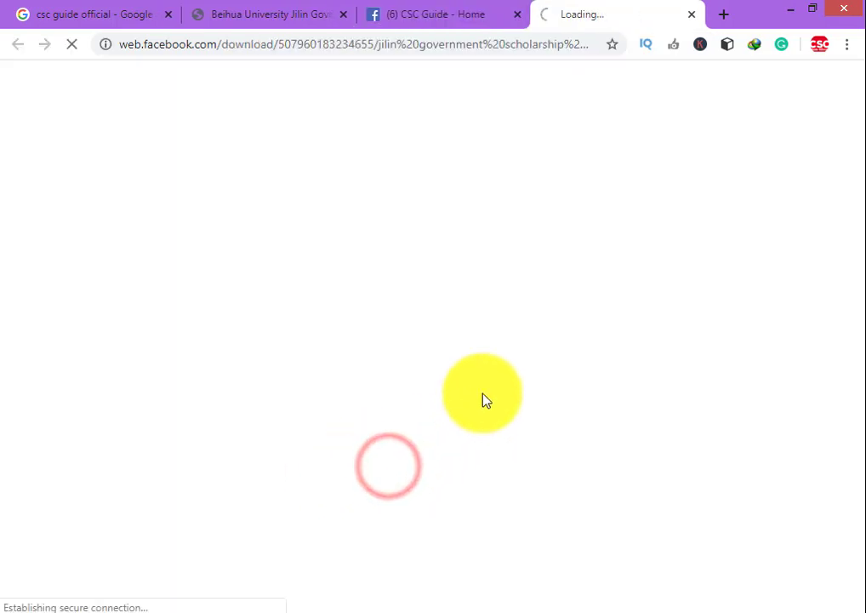
{"action": "left_click", "coordinate": [457, 19]}
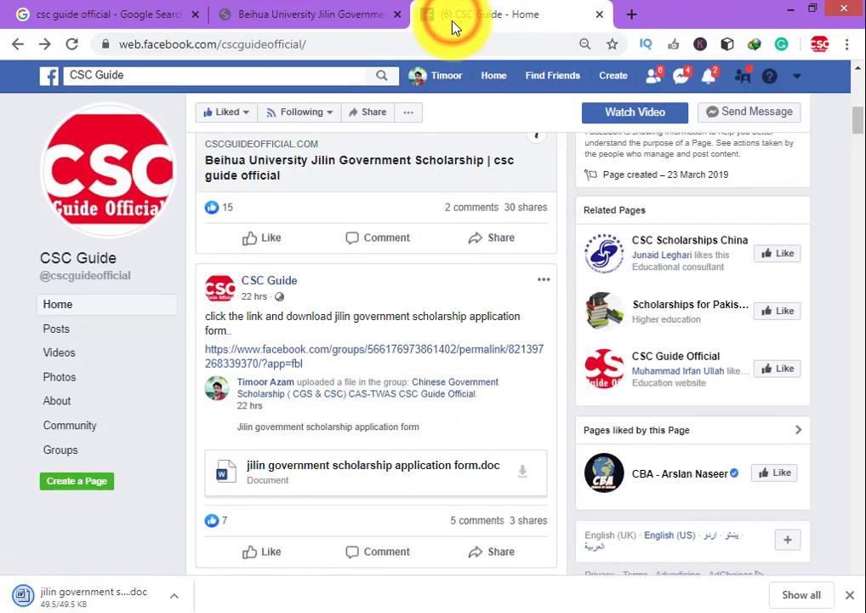
Open the downloaded application form in a maximized Word window and review its personal information, education and employment sections
{"action": "left_click", "coordinate": [111, 594]}
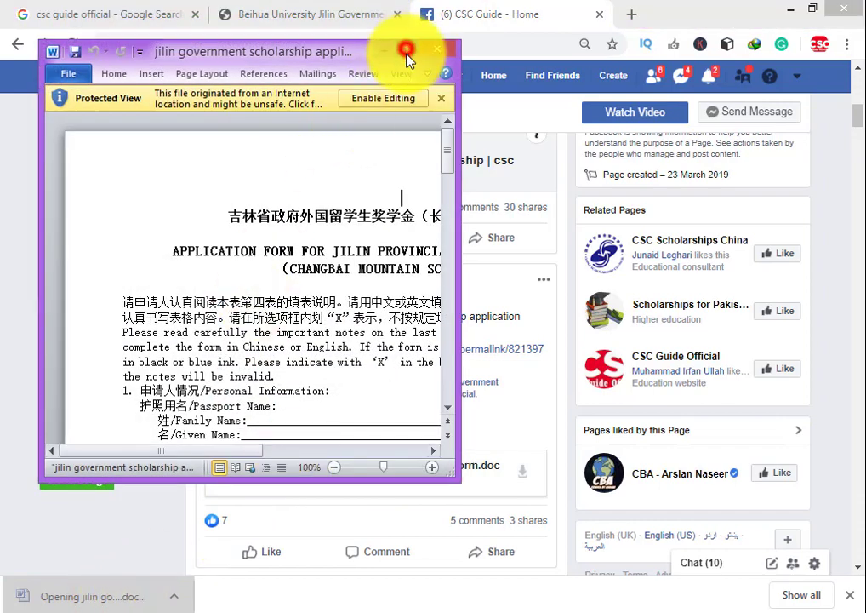
{"action": "left_click", "coordinate": [407, 52]}
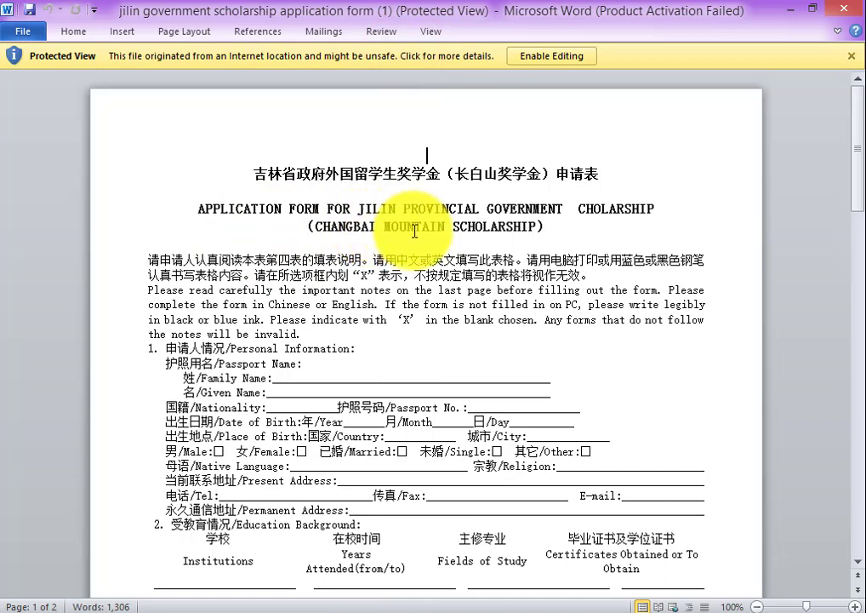
{"action": "scroll", "coordinate": [374, 256], "scroll_direction": "down", "scroll_amount": 2}
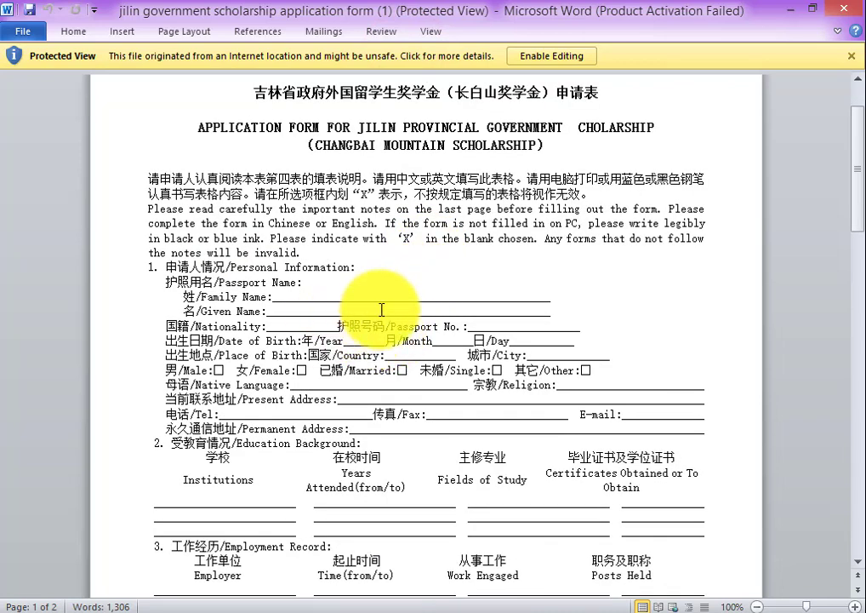
{"action": "scroll", "coordinate": [381, 309], "scroll_direction": "down", "scroll_amount": 2}
{"action": "scroll", "coordinate": [381, 310], "scroll_direction": "down", "scroll_amount": 1}
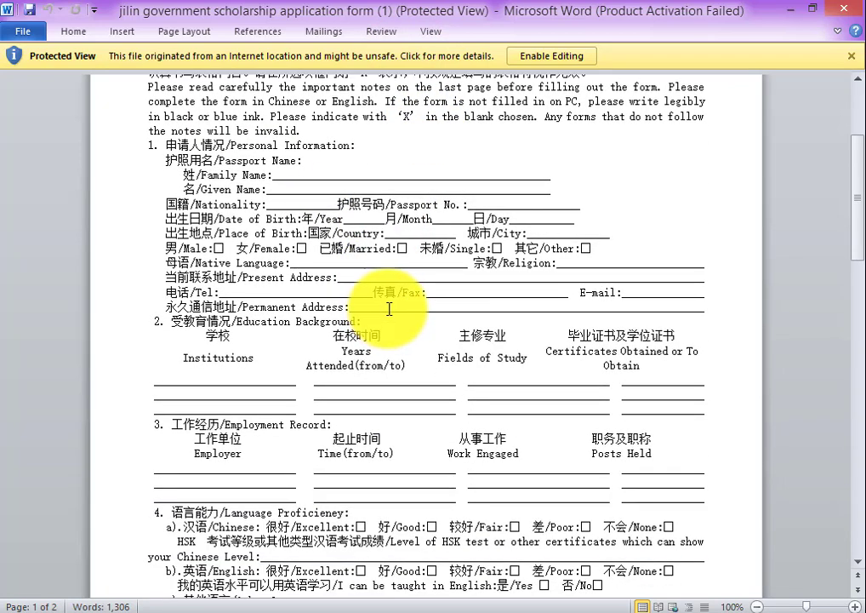
Enable editing of the protected application form and review its remaining sections down to the applicant's declaration and signature line
{"action": "left_click", "coordinate": [554, 57]}
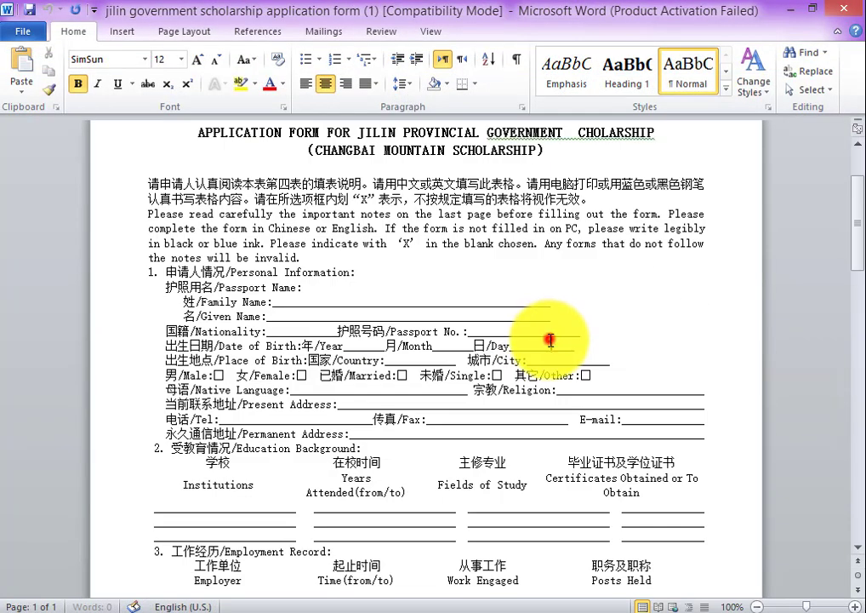
{"action": "left_click", "coordinate": [550, 339]}
{"action": "scroll", "coordinate": [550, 340], "scroll_direction": "down", "scroll_amount": 4}
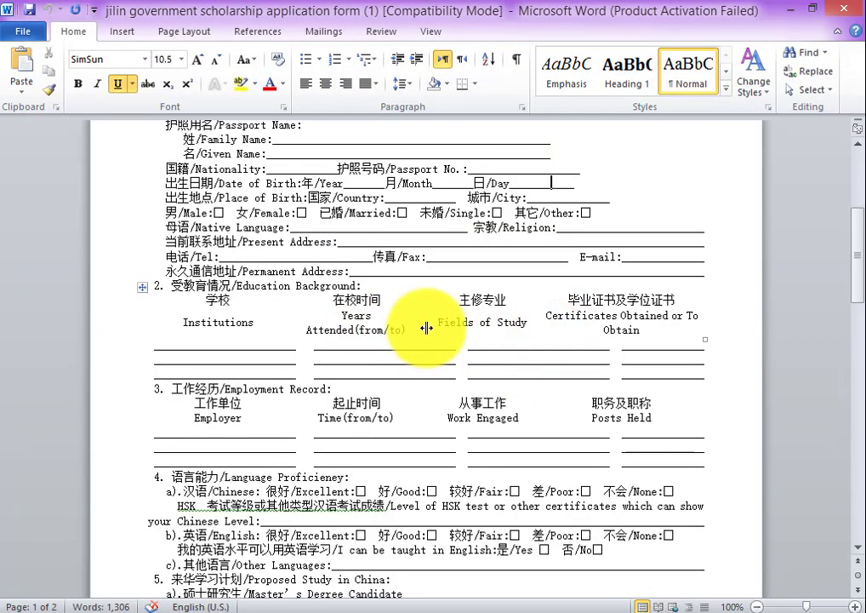
{"action": "scroll", "coordinate": [426, 328], "scroll_direction": "down", "scroll_amount": 20}
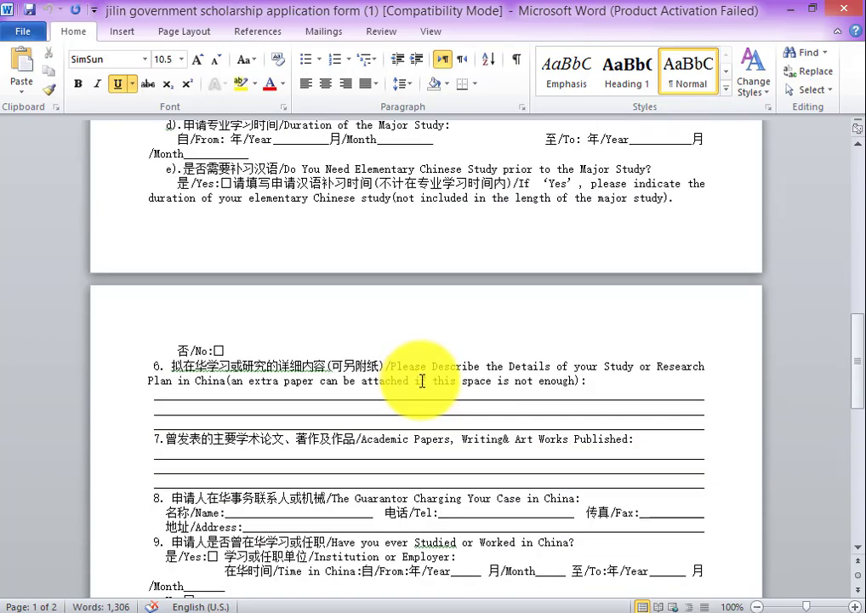
{"action": "scroll", "coordinate": [426, 389], "scroll_direction": "down", "scroll_amount": 8}
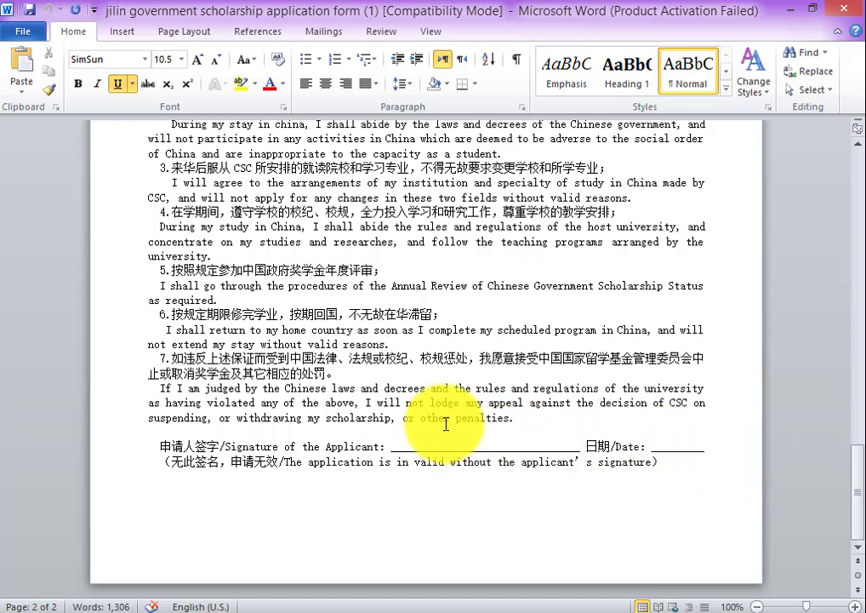
{"action": "scroll", "coordinate": [446, 423], "scroll_direction": "up", "scroll_amount": 2}
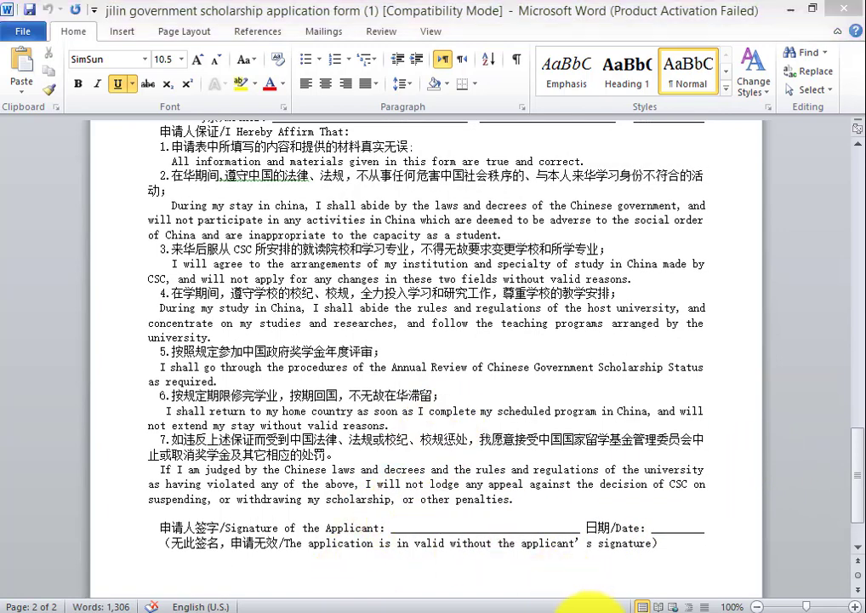
Switch to the browser and return to the start of the Beihua University Jilin Government Scholarship article
{"action": "left_click", "coordinate": [596, 608]}
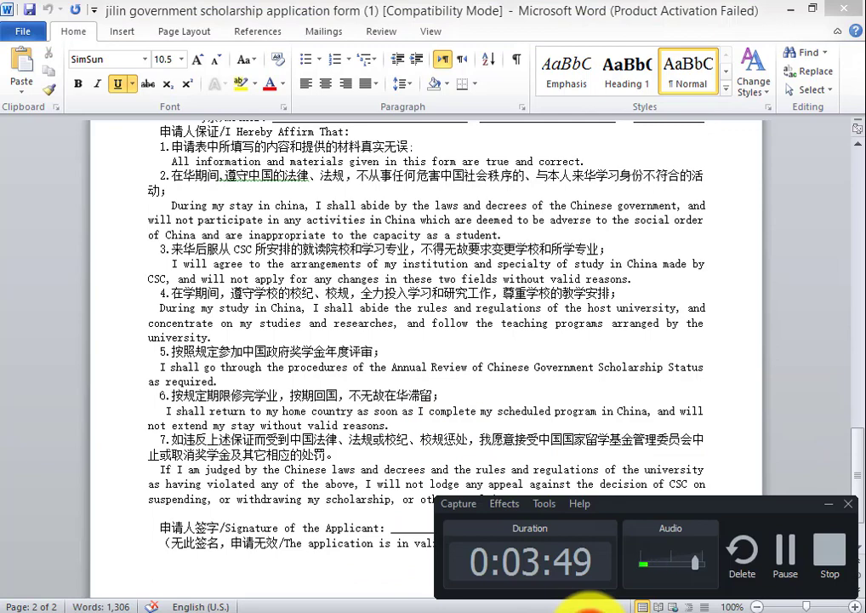
{"action": "left_click", "coordinate": [823, 505]}
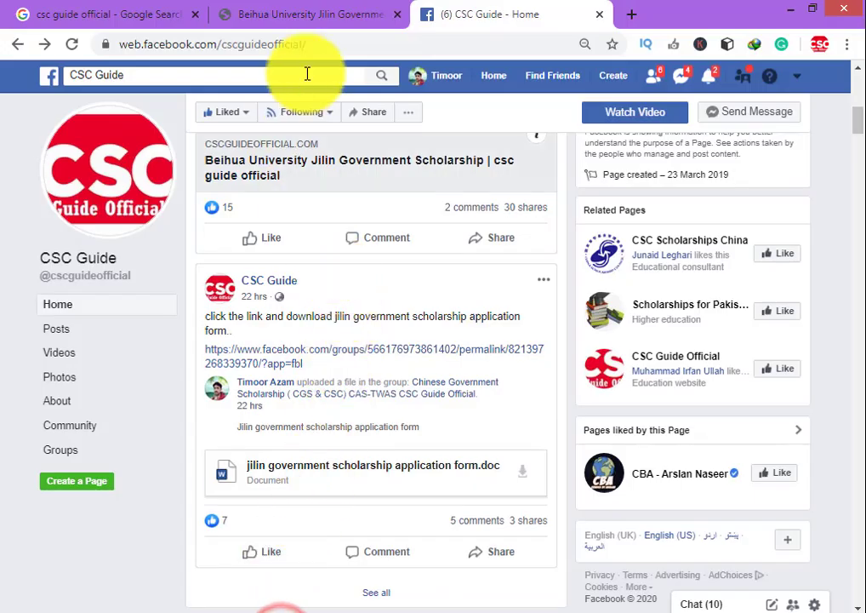
{"action": "left_click", "coordinate": [321, 7]}
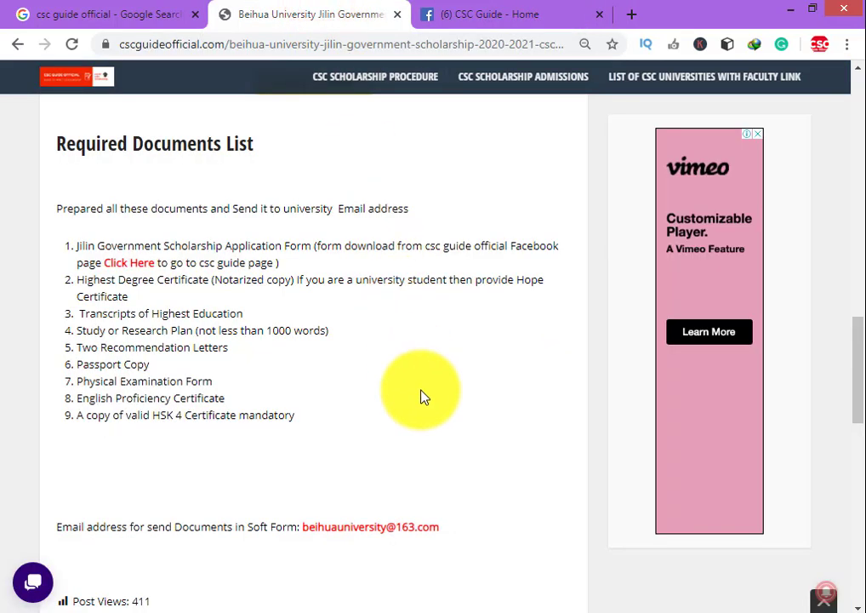
{"action": "scroll", "coordinate": [428, 395], "scroll_direction": "up", "scroll_amount": 15}
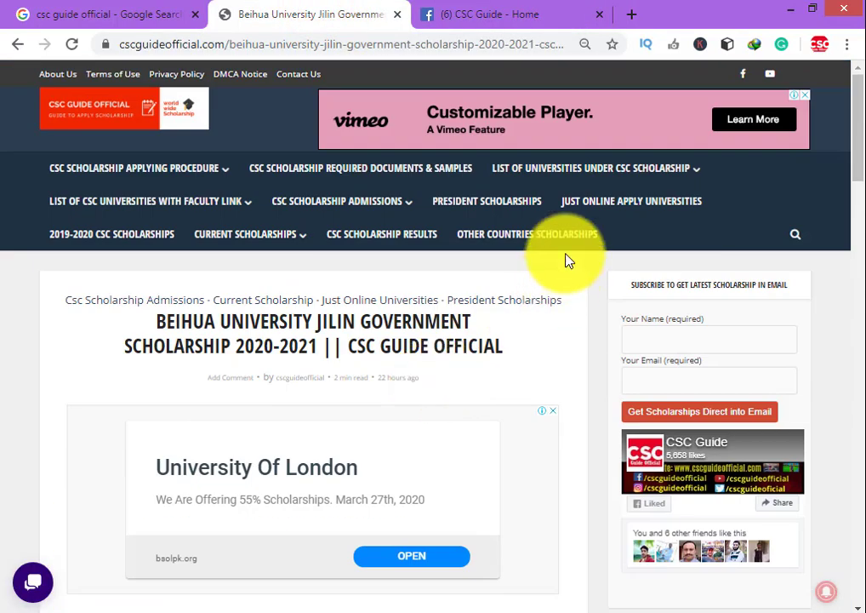
Open the CSC Scholarship Required Documents & Samples category and its CSC Scholarship Required Documents Sample article
{"action": "mouse_move", "coordinate": [543, 187]}
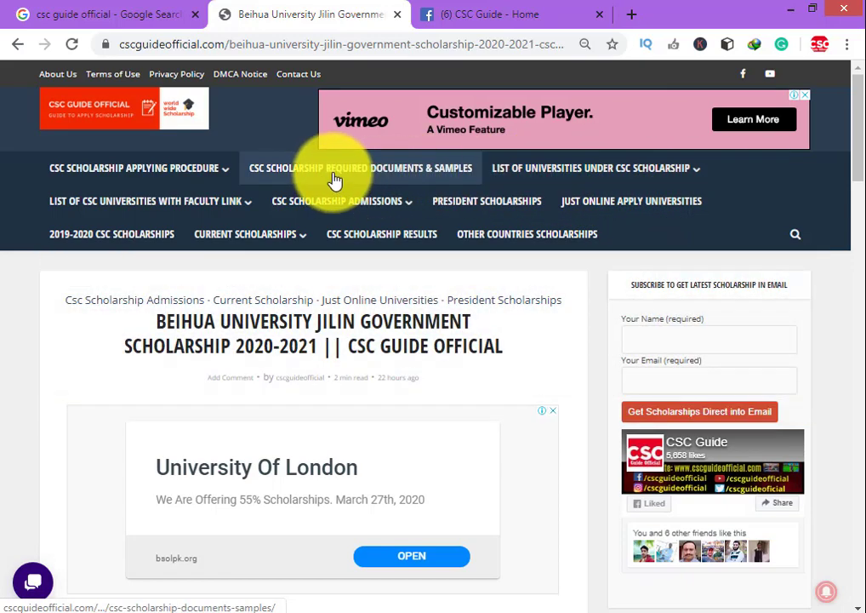
{"action": "left_click", "coordinate": [334, 175]}
{"action": "scroll", "coordinate": [455, 454], "scroll_direction": "down", "scroll_amount": 5}
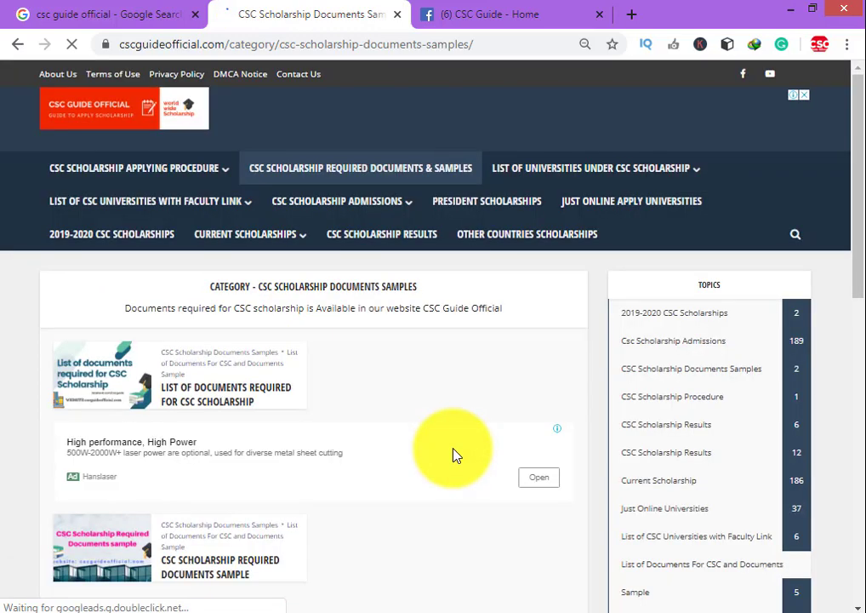
{"action": "scroll", "coordinate": [368, 406], "scroll_direction": "down", "scroll_amount": 4}
{"action": "scroll", "coordinate": [324, 341], "scroll_direction": "down", "scroll_amount": 3}
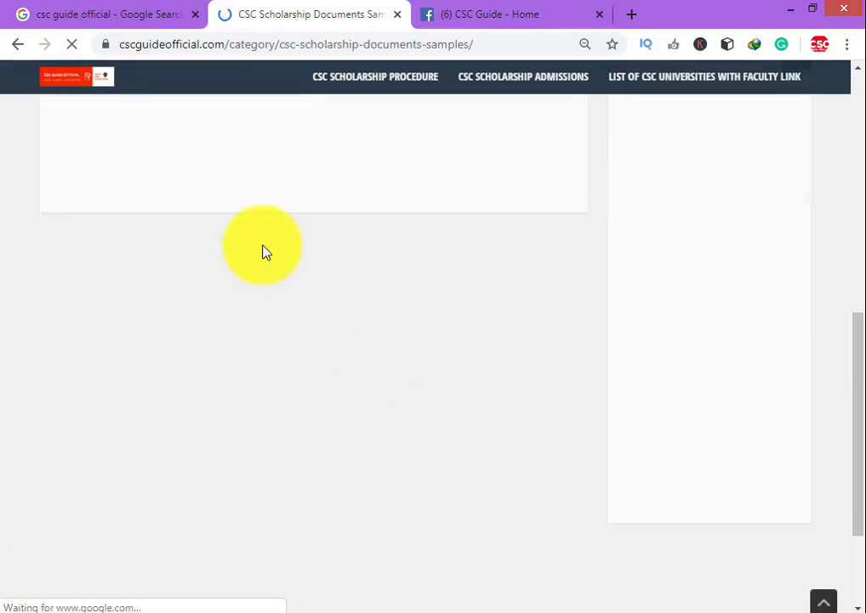
{"action": "scroll", "coordinate": [289, 298], "scroll_direction": "up", "scroll_amount": 4}
{"action": "left_click", "coordinate": [71, 291]}
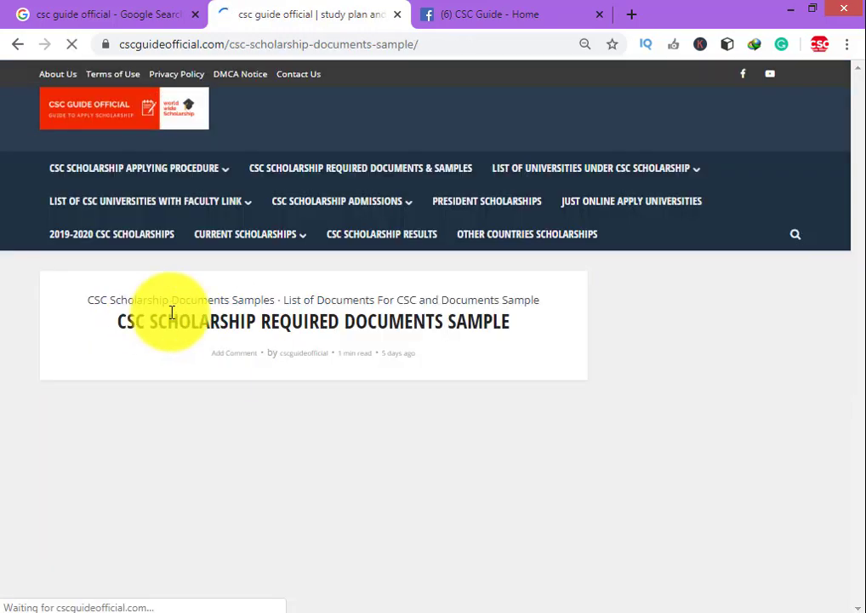
Look through the sample documents from the English proficiency certificate to the physical examination form and dismiss the Nexton sidebar advertisement
{"action": "scroll", "coordinate": [437, 358], "scroll_direction": "down", "scroll_amount": 4}
{"action": "scroll", "coordinate": [437, 362], "scroll_direction": "down", "scroll_amount": 6}
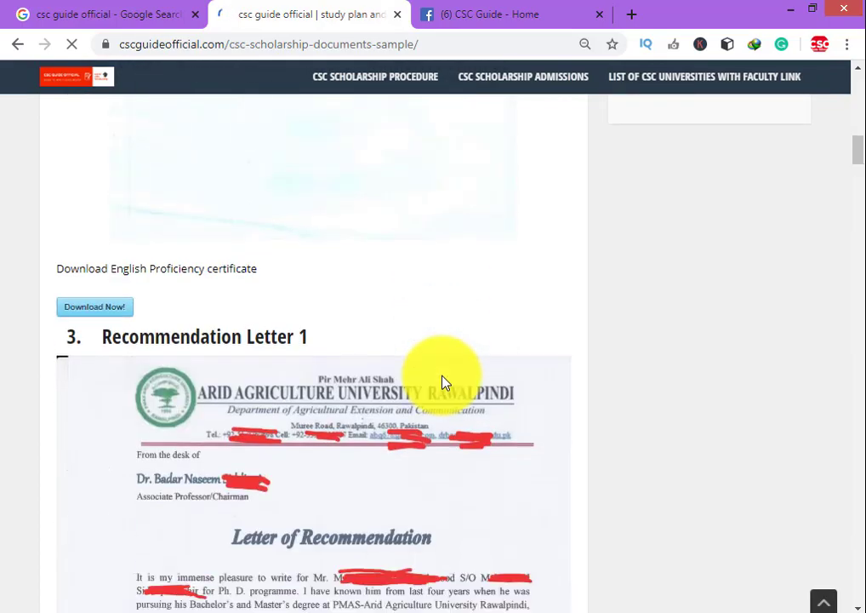
{"action": "scroll", "coordinate": [273, 290], "scroll_direction": "down", "scroll_amount": 10}
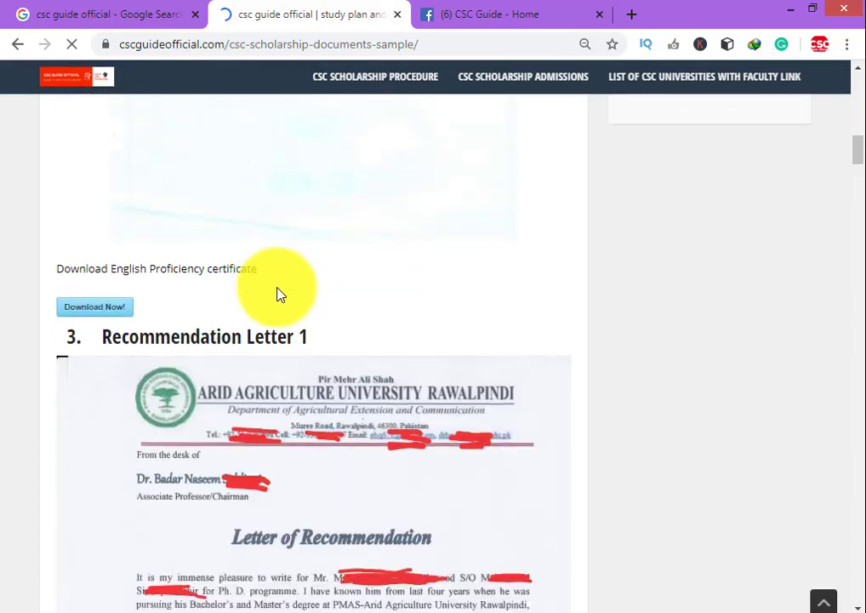
{"action": "scroll", "coordinate": [286, 302], "scroll_direction": "down", "scroll_amount": 20}
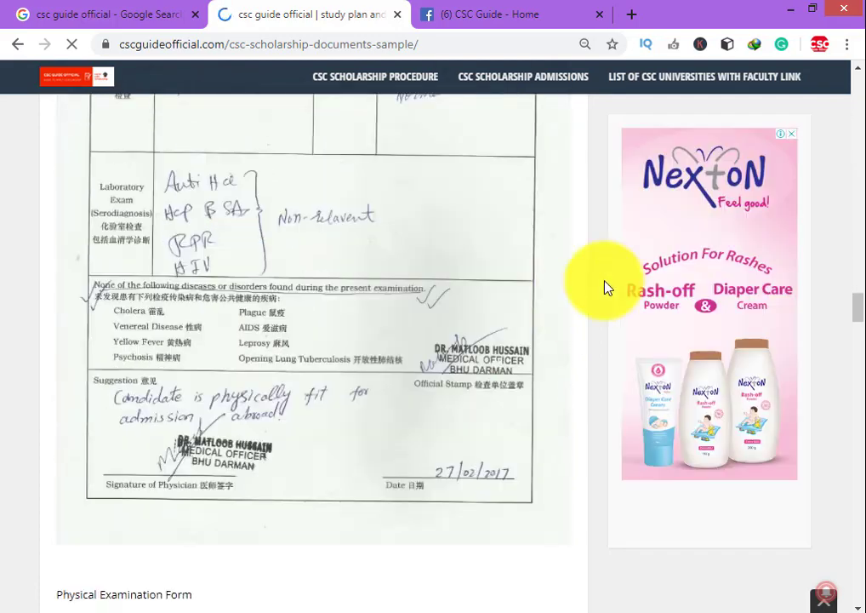
{"action": "scroll", "coordinate": [606, 288], "scroll_direction": "down", "scroll_amount": 6}
{"action": "left_click", "coordinate": [791, 133]}
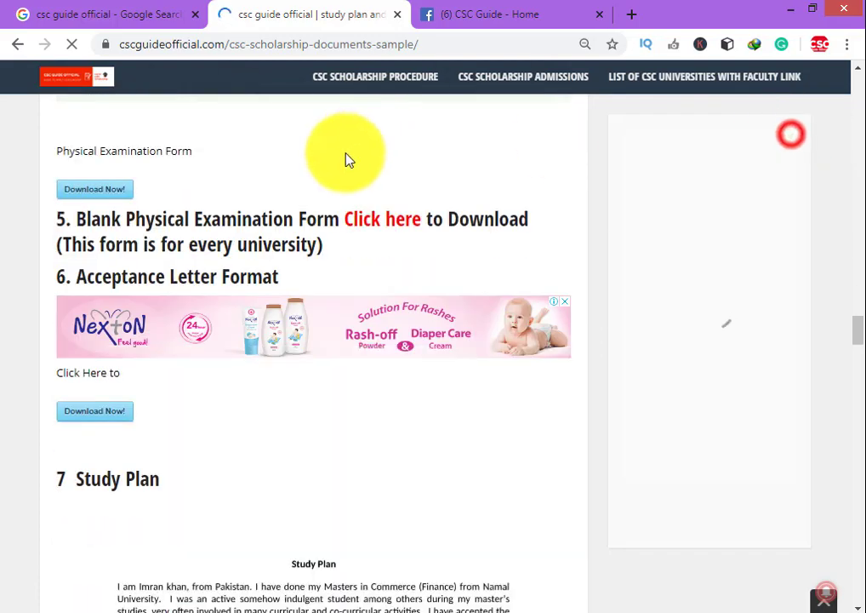
Go back to the Recommendation Letter 2 sample and examine its letterhead, text and signature block
{"action": "scroll", "coordinate": [323, 239], "scroll_direction": "up", "scroll_amount": 13}
{"action": "scroll", "coordinate": [349, 304], "scroll_direction": "up", "scroll_amount": 10}
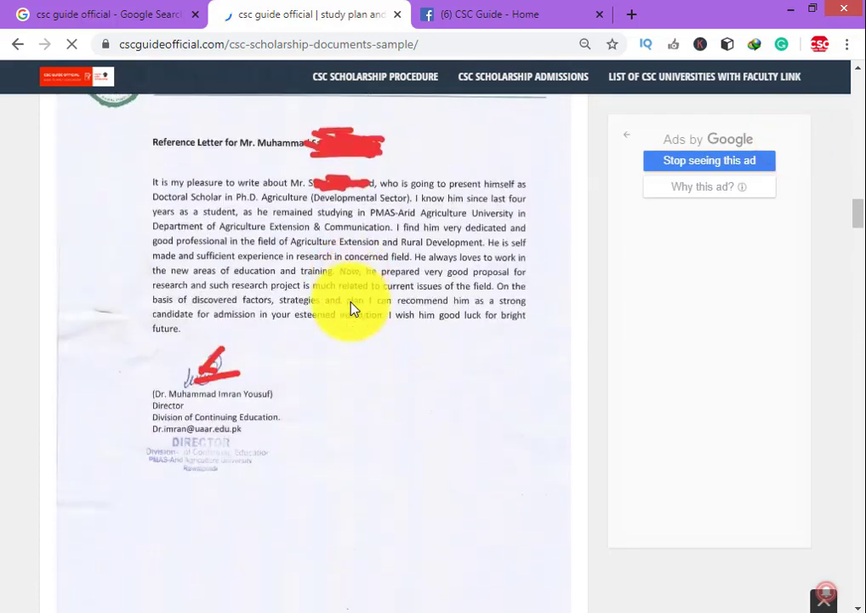
{"action": "scroll", "coordinate": [350, 304], "scroll_direction": "down", "scroll_amount": 4}
{"action": "scroll", "coordinate": [350, 305], "scroll_direction": "up", "scroll_amount": 6}
{"action": "scroll", "coordinate": [352, 309], "scroll_direction": "up", "scroll_amount": 2}
{"action": "scroll", "coordinate": [352, 310], "scroll_direction": "down", "scroll_amount": 10}
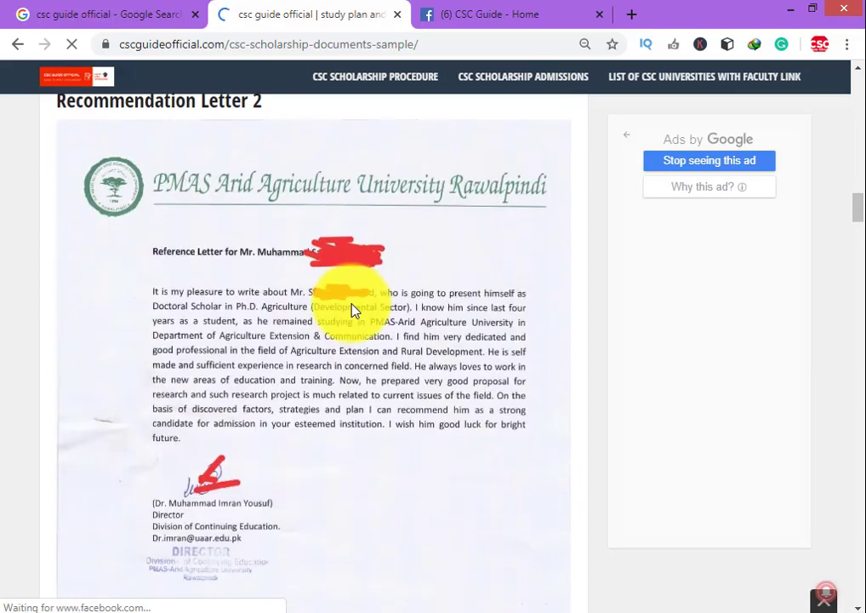
Examine the study plan and personal statement samples through to the end of the article, then revisit the personal statement pages
{"action": "scroll", "coordinate": [356, 311], "scroll_direction": "down", "scroll_amount": 10}
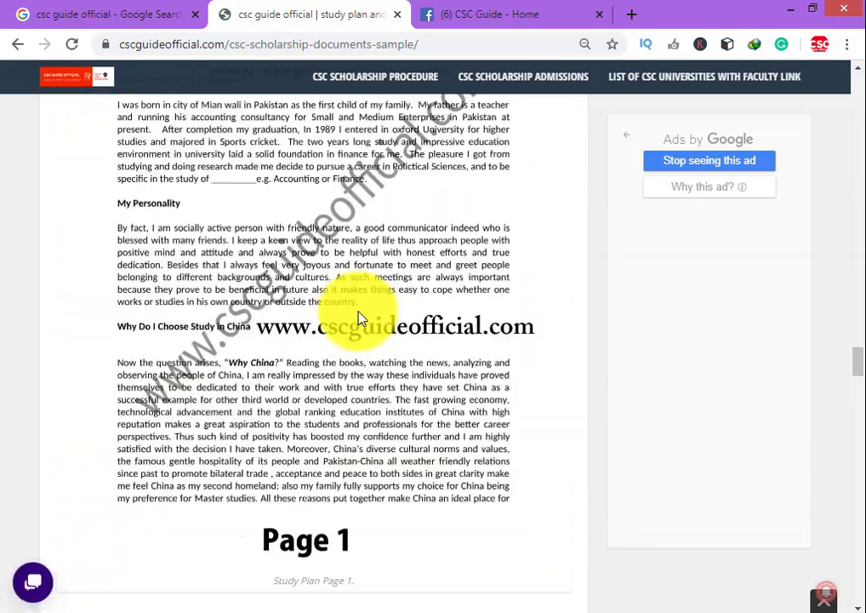
{"action": "scroll", "coordinate": [358, 309], "scroll_direction": "up", "scroll_amount": 2}
{"action": "scroll", "coordinate": [357, 308], "scroll_direction": "down", "scroll_amount": 8}
{"action": "scroll", "coordinate": [359, 317], "scroll_direction": "down", "scroll_amount": 10}
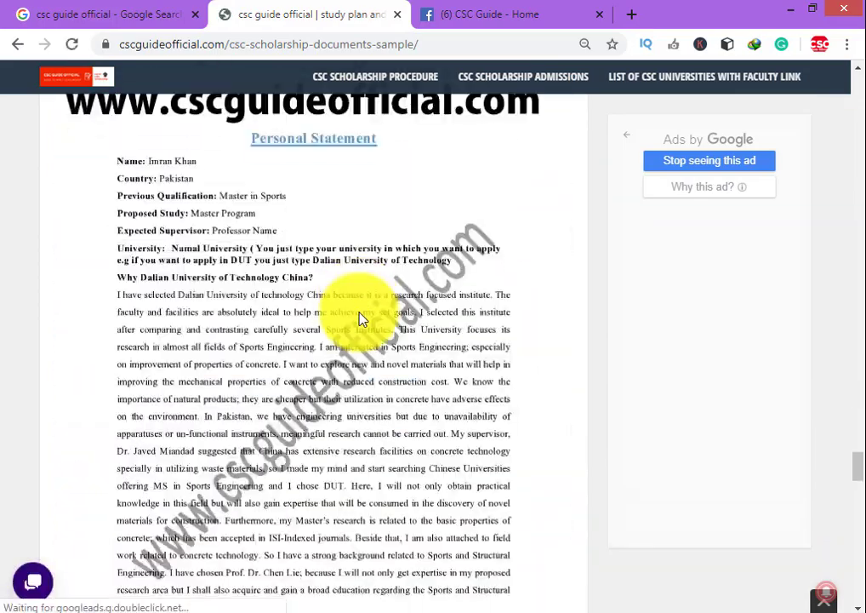
{"action": "scroll", "coordinate": [359, 317], "scroll_direction": "up", "scroll_amount": 2}
{"action": "scroll", "coordinate": [358, 317], "scroll_direction": "down", "scroll_amount": 10}
{"action": "scroll", "coordinate": [359, 318], "scroll_direction": "down", "scroll_amount": 10}
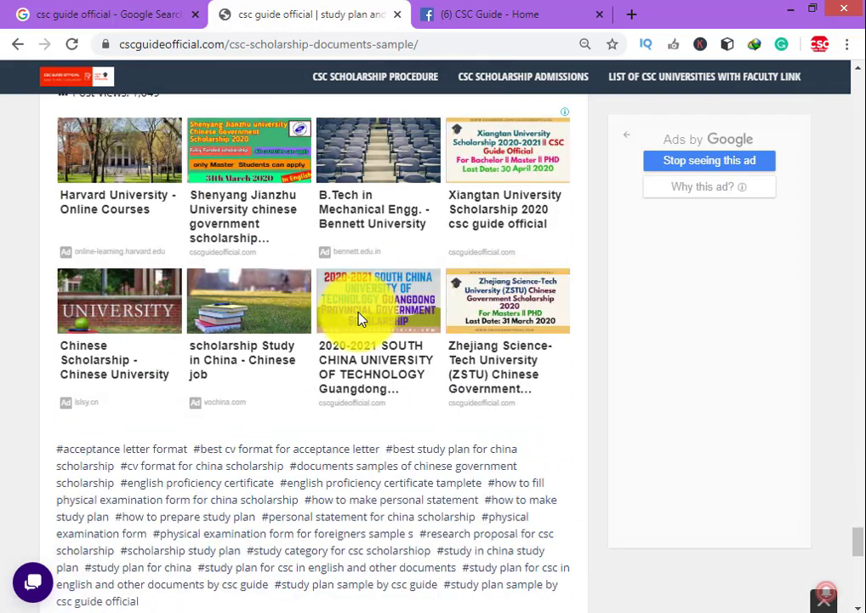
{"action": "scroll", "coordinate": [359, 317], "scroll_direction": "up", "scroll_amount": 2}
{"action": "scroll", "coordinate": [358, 318], "scroll_direction": "up", "scroll_amount": 15}
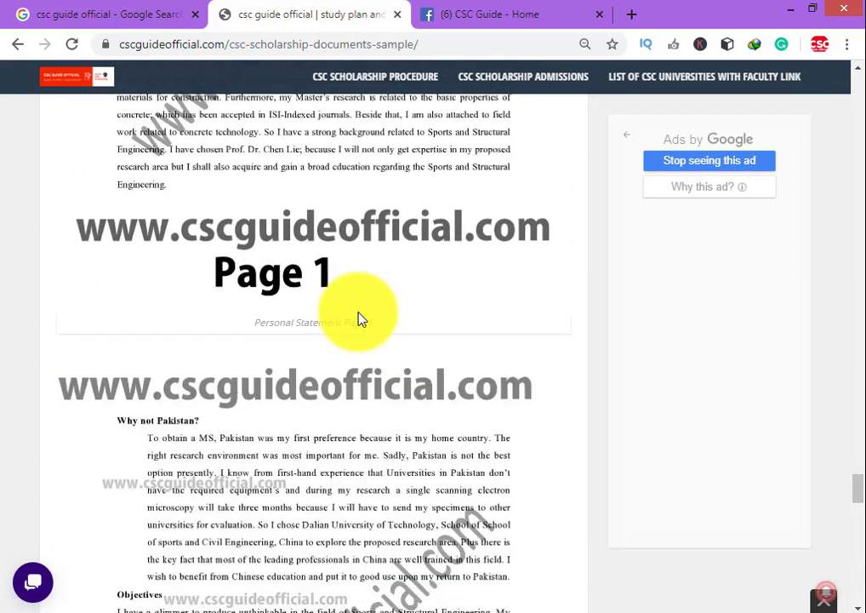